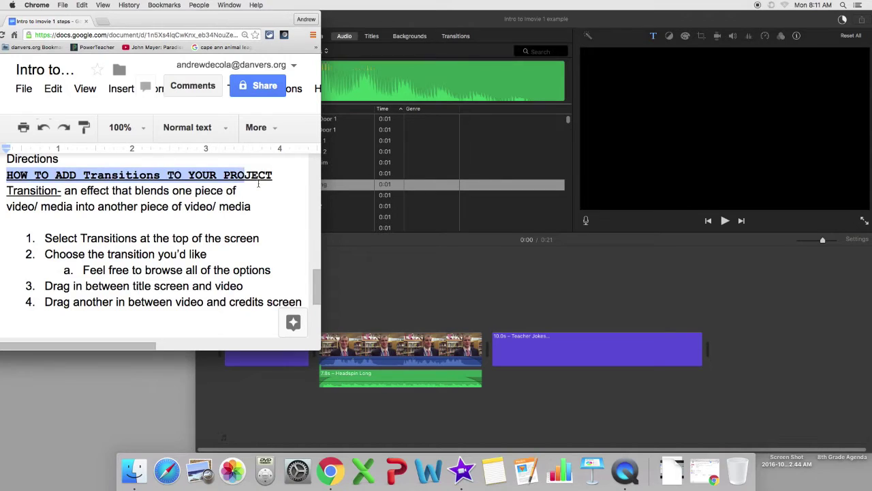
Read the heading and the definition of a transition in the Google Docs directions.
click(285, 179)
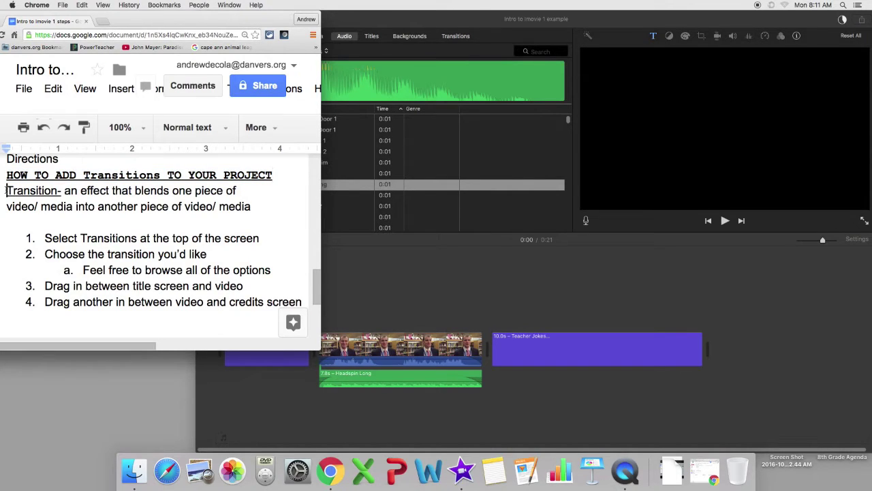
drag(7, 191, 234, 210)
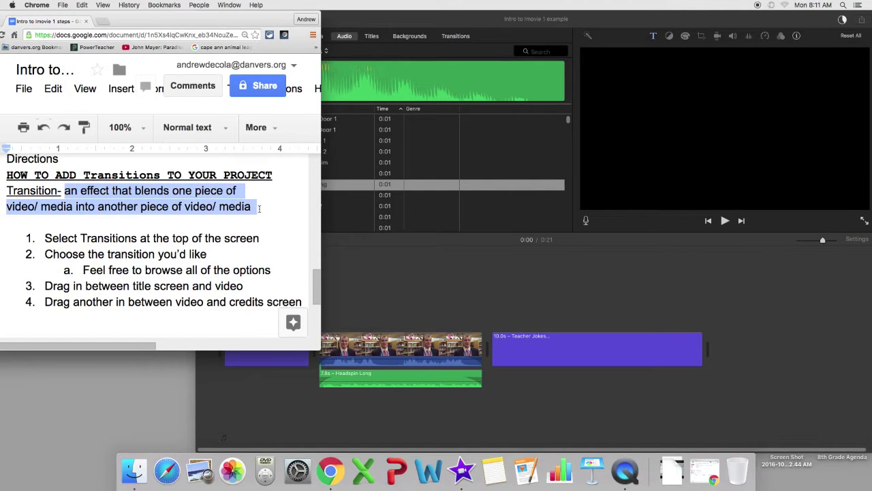
click(259, 209)
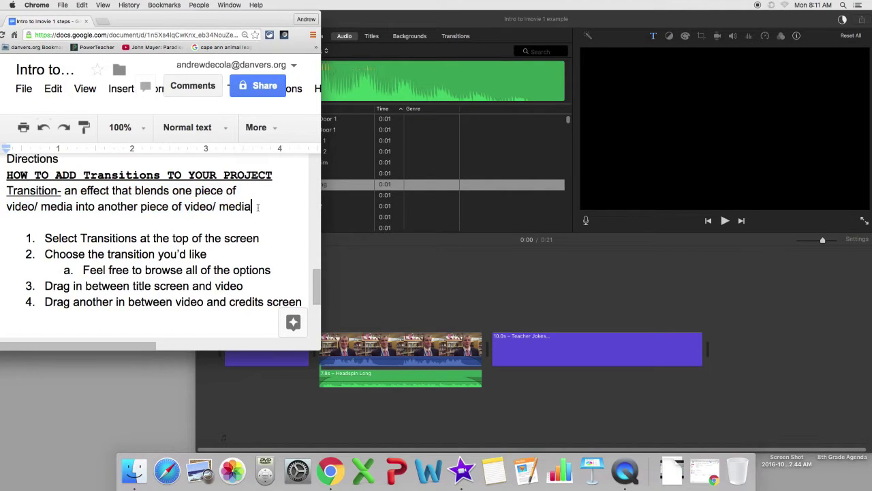
Switch to iMovie and examine the title, video and credits clips in the timeline.
click(439, 21)
mouse_move(443, 21)
mouse_down()
mouse_move(409, 68)
mouse_move(426, 13)
mouse_move(439, 21)
mouse_up()
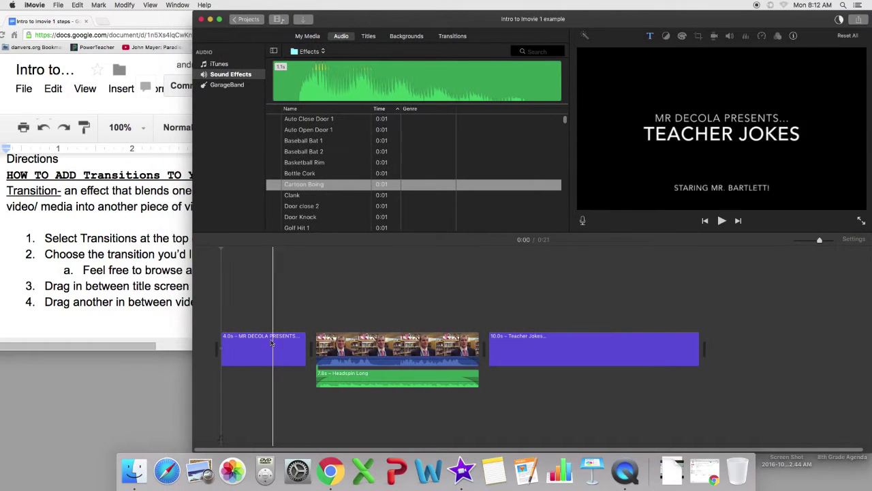
click(543, 349)
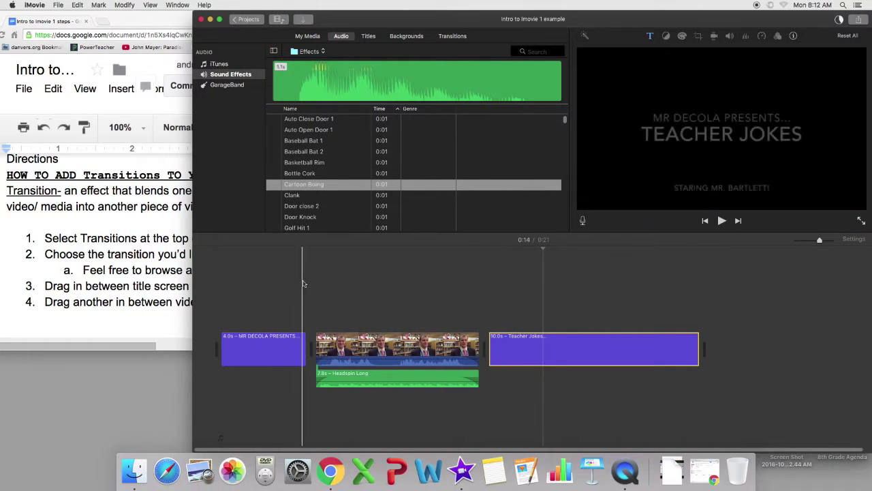
click(292, 283)
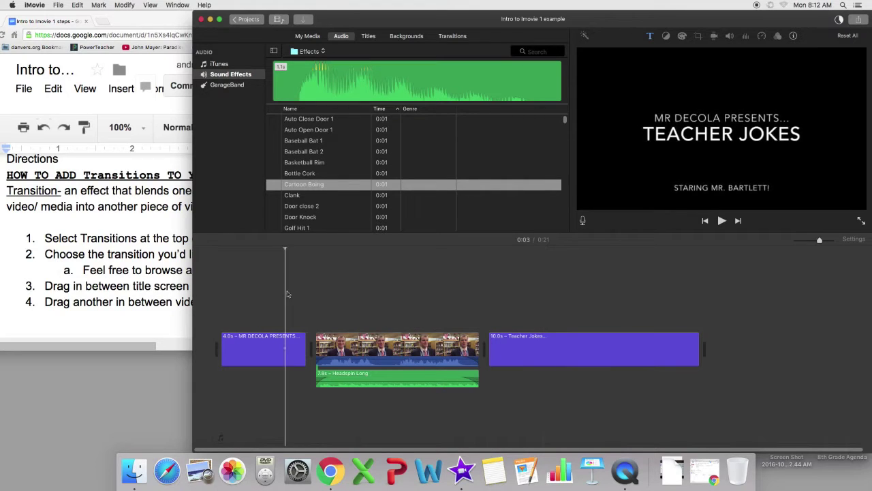
click(403, 344)
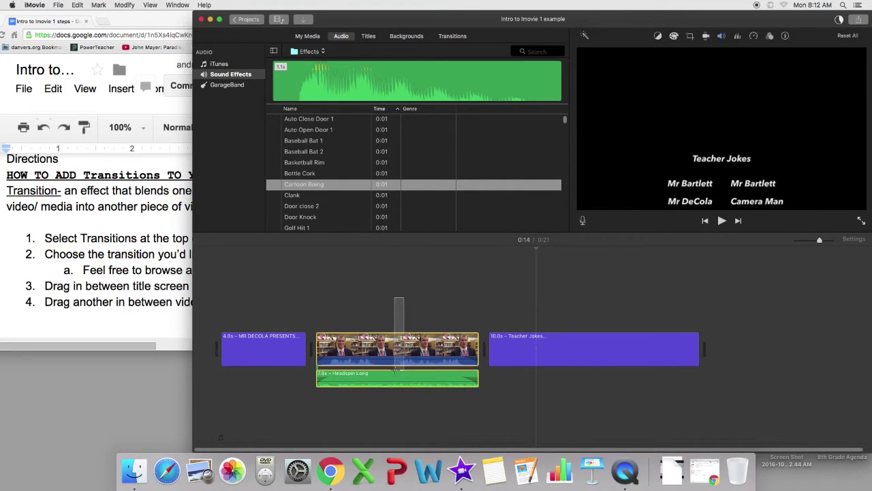
click(329, 278)
Read the first direction in the Google Docs document and display the full set of available transitions in iMovie.
click(140, 238)
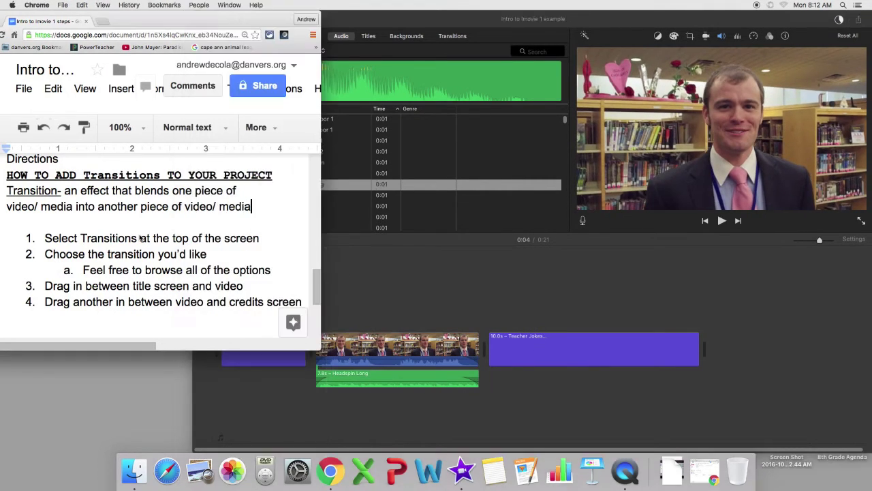
drag(44, 253, 153, 254)
click(140, 238)
drag(44, 238, 269, 238)
click(269, 237)
click(440, 23)
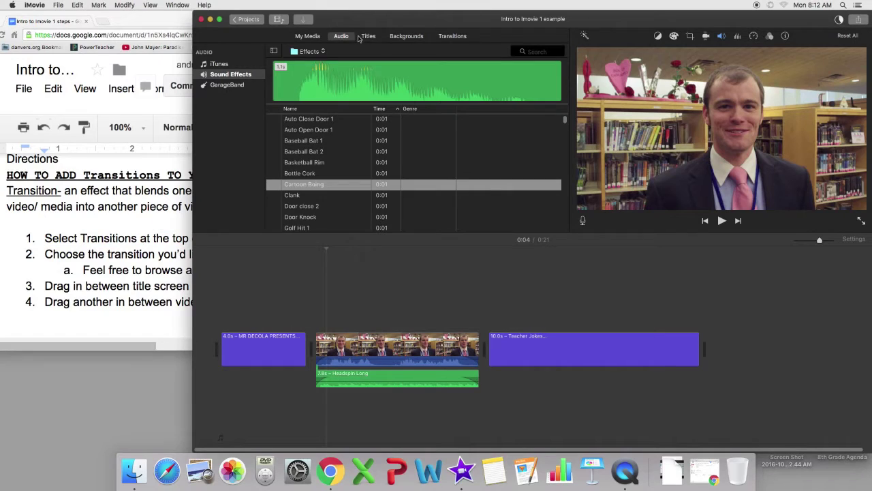
click(454, 37)
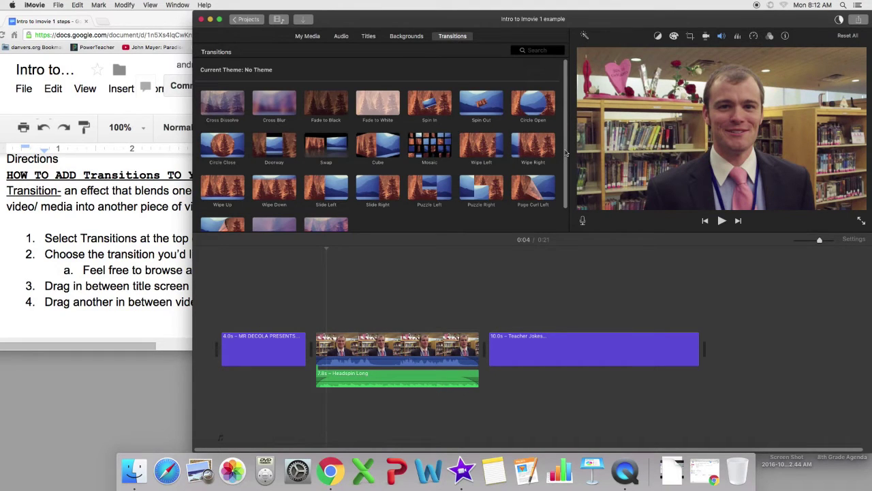
scroll(558, 171, down, 2)
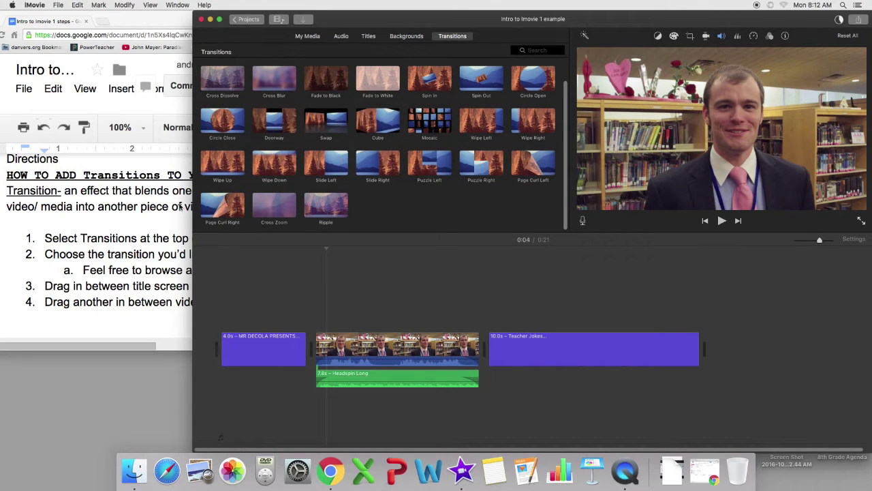
Read the directions on choosing a transition in Google Docs and select Cross Dissolve in iMovie.
key(super+Tab)
drag(91, 254, 213, 254)
click(181, 270)
drag(83, 270, 277, 275)
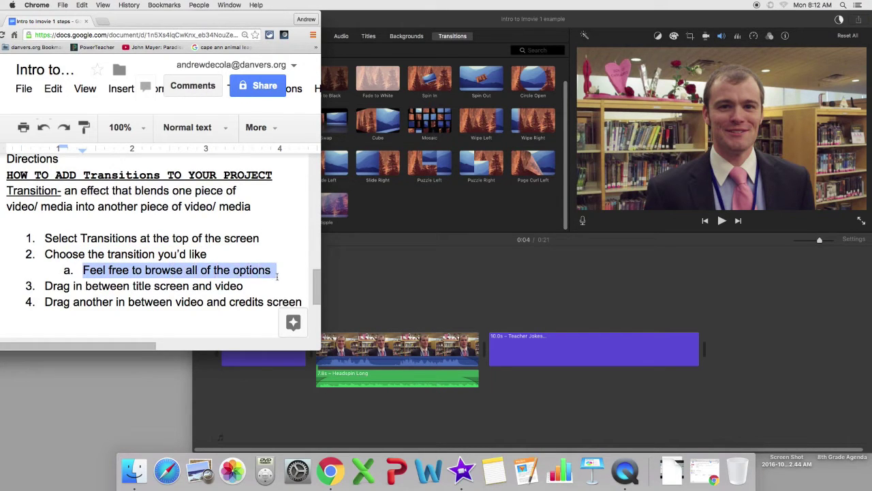
click(377, 87)
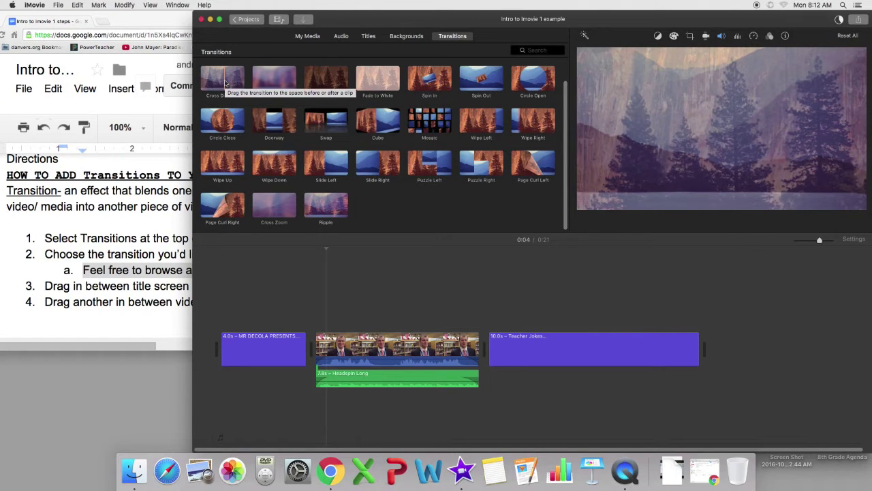
click(226, 83)
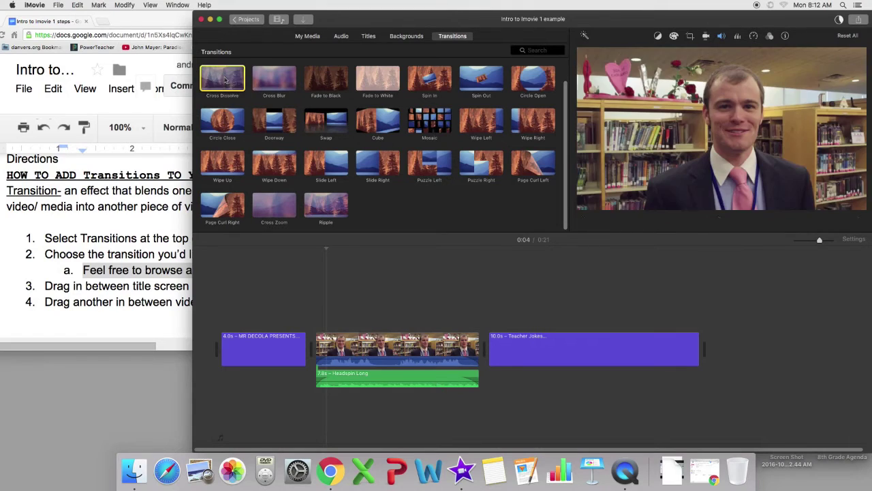
Read the third direction in Google Docs, about placing a transition between the title screen and the video.
click(112, 273)
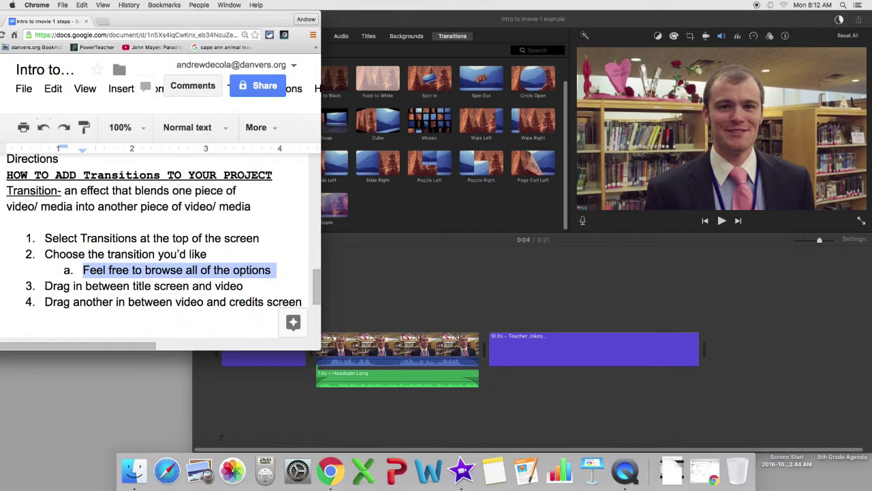
click(46, 286)
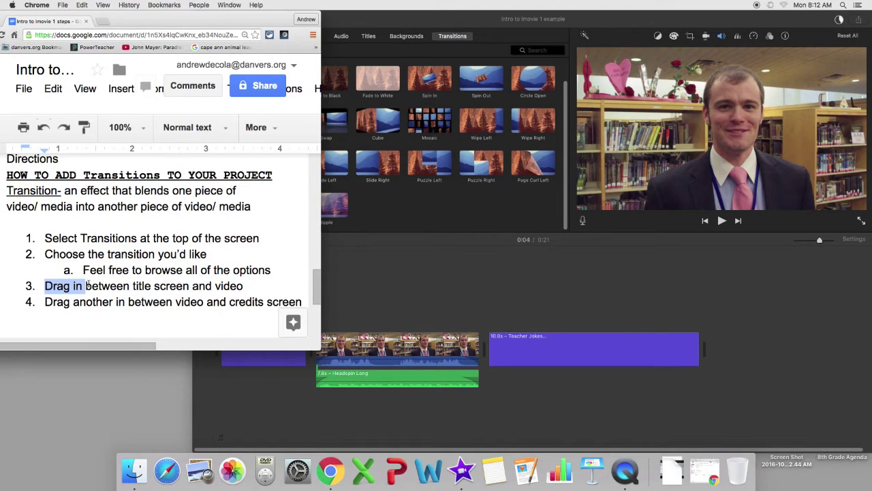
drag(99, 286, 251, 290)
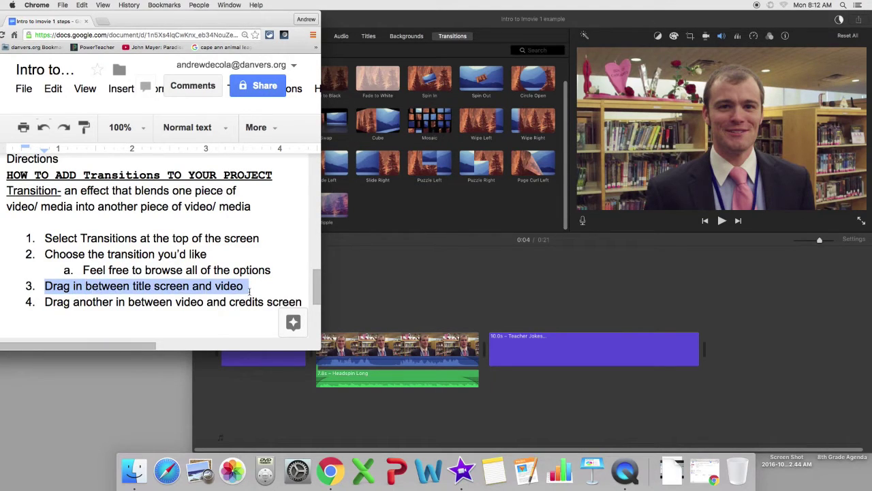
click(251, 290)
Switch to iMovie and place a Cross Dissolve transition between the title clip and the video clip.
click(383, 20)
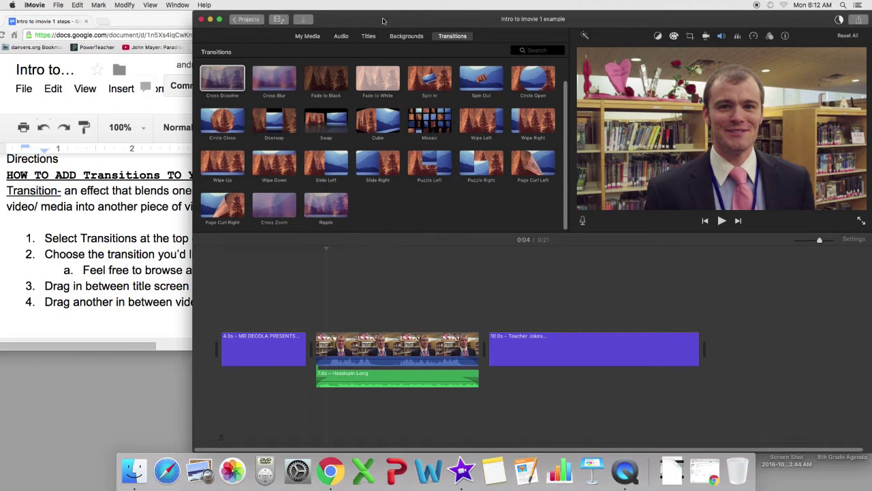
click(218, 84)
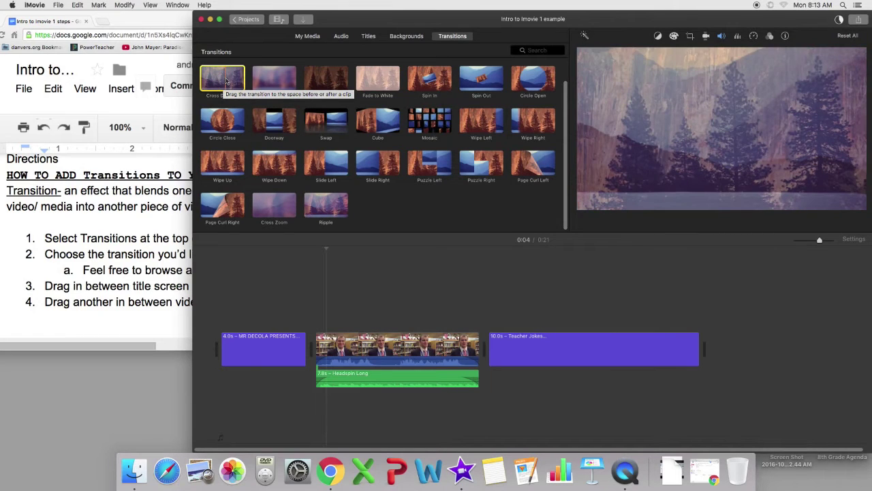
drag(227, 82, 303, 351)
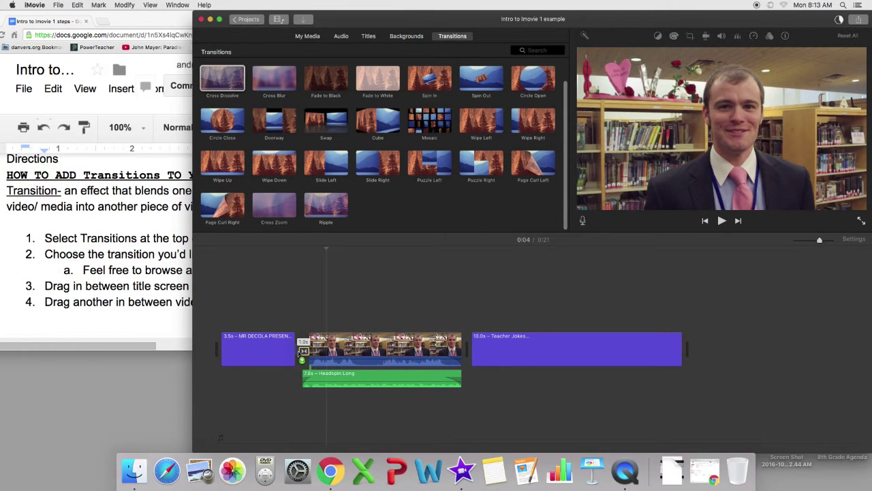
drag(303, 351, 303, 351)
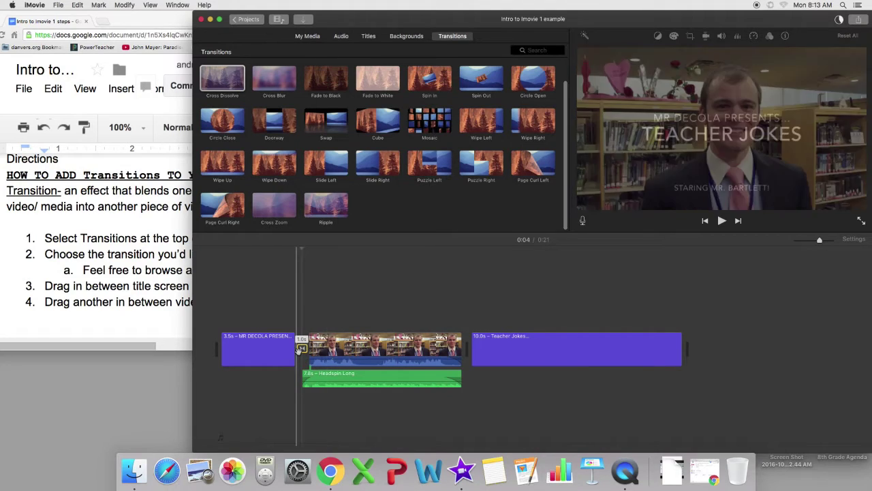
Review the third and fourth directions in Google Docs on where the two transitions go.
click(108, 301)
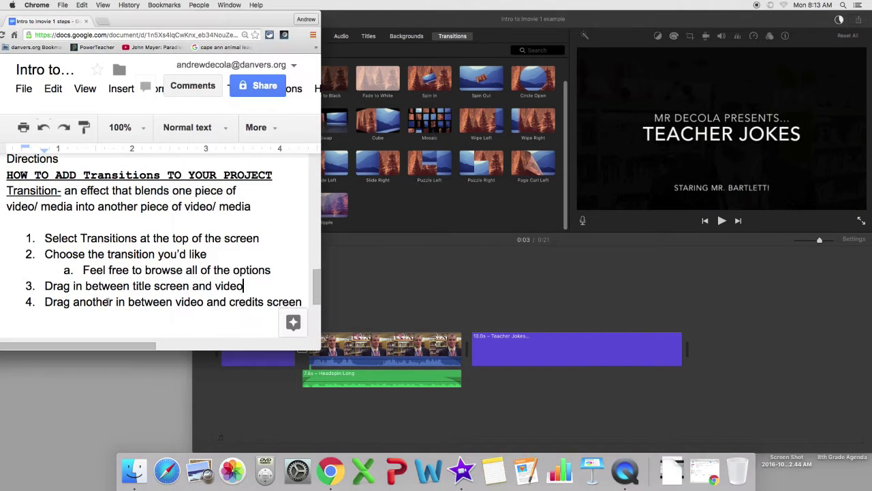
drag(108, 301, 244, 302)
click(242, 302)
drag(136, 286, 234, 287)
click(234, 287)
Switch to iMovie and play the Cross Dissolve from the title clip into the video.
click(352, 292)
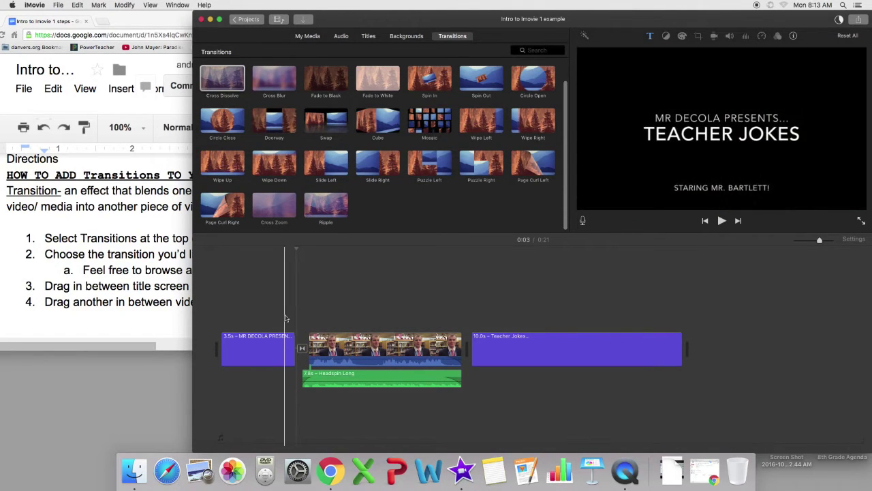
key(space)
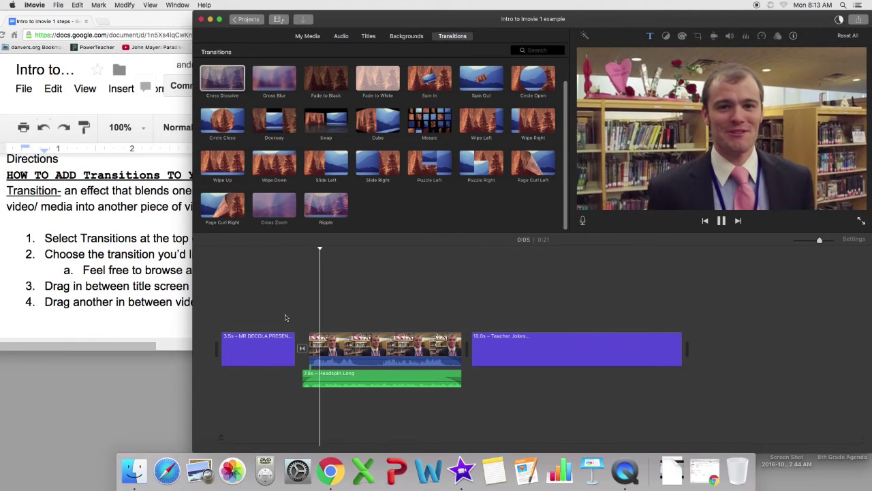
key(space)
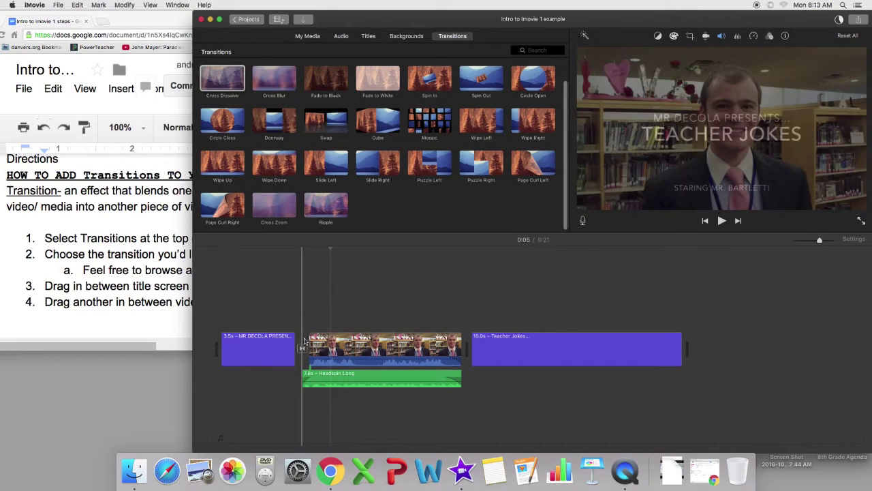
Delete the Cross Dissolve between the title and video clips and play the cut without a transition.
click(302, 347)
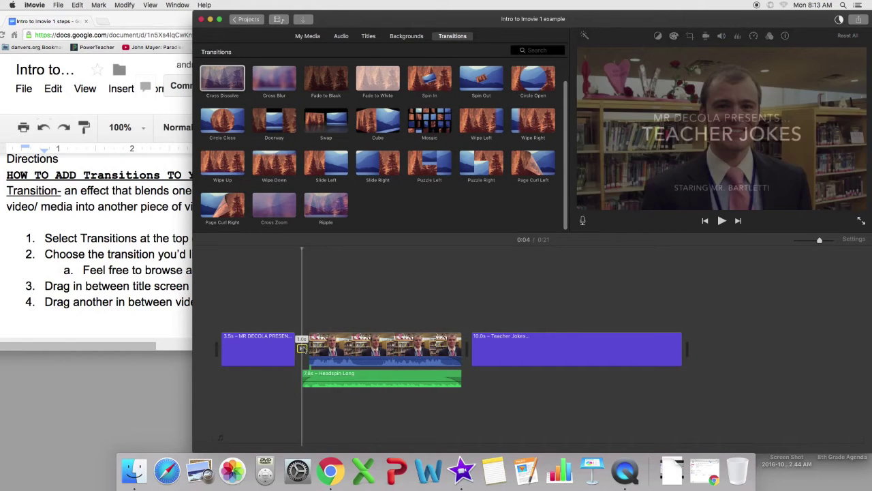
key(Delete)
key(space)
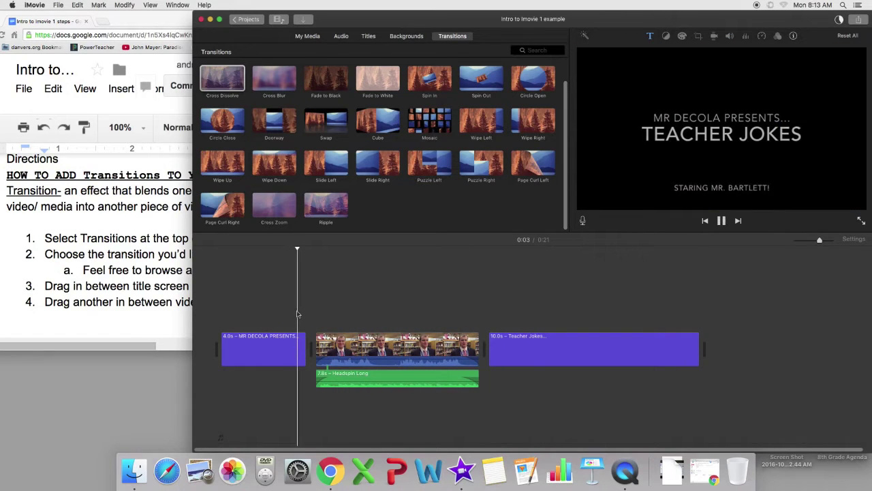
key(space)
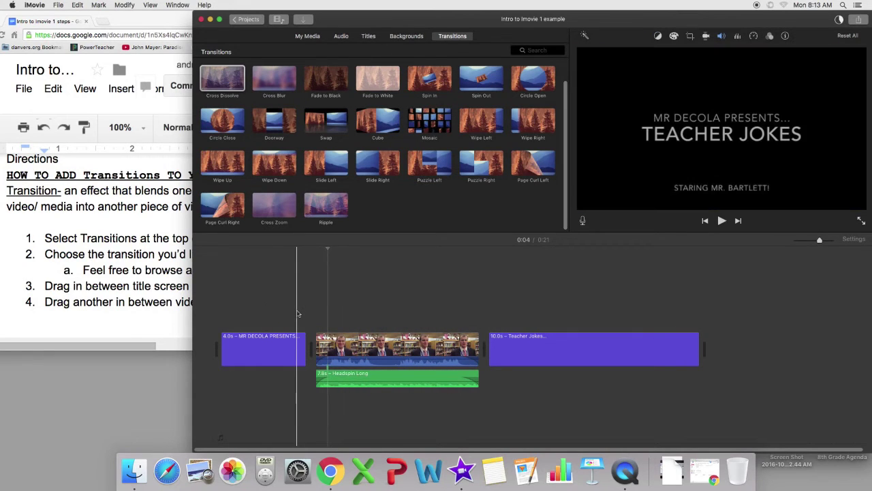
key(space)
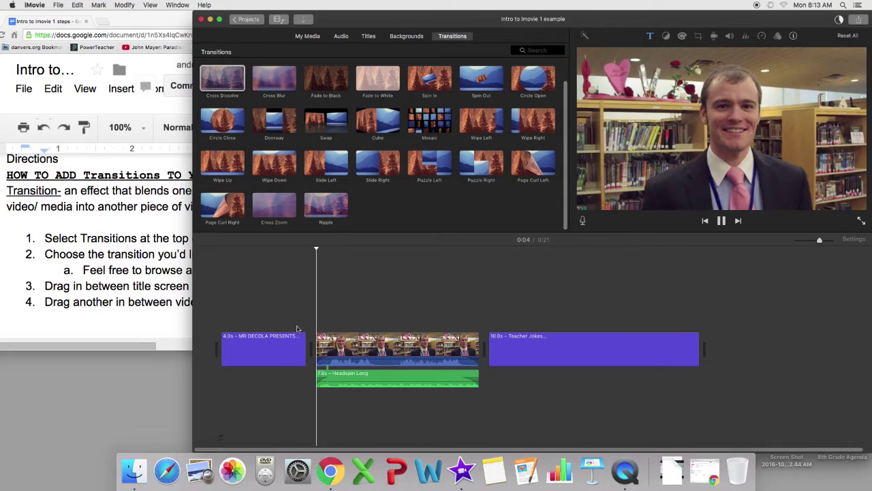
key(space)
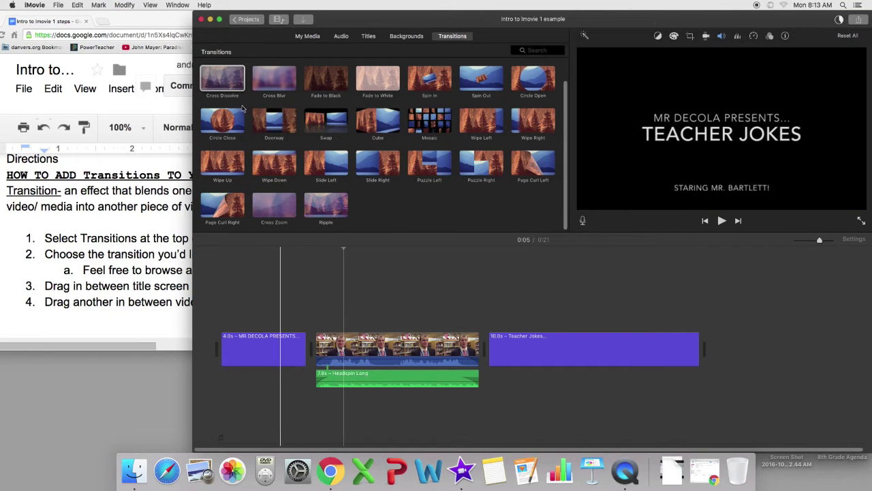
Reinsert Cross Dissolve between the title and video clips and try out Cross Zoom in its place.
drag(224, 77, 302, 327)
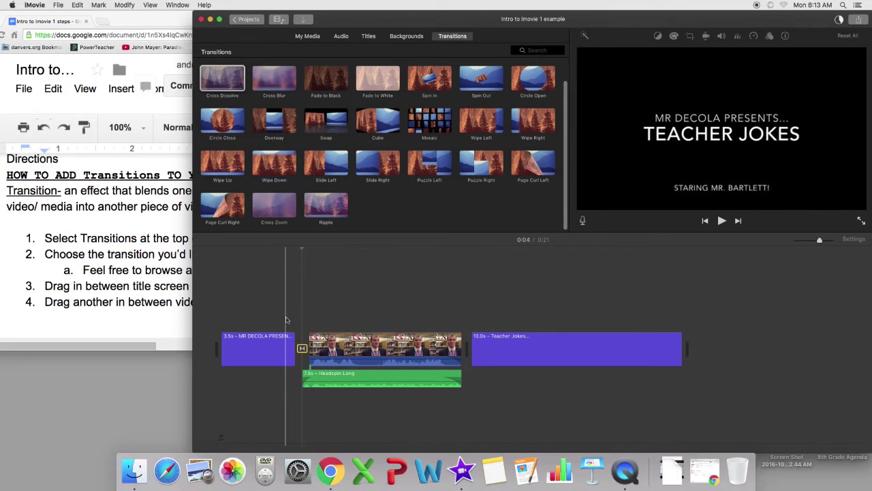
drag(274, 206, 303, 351)
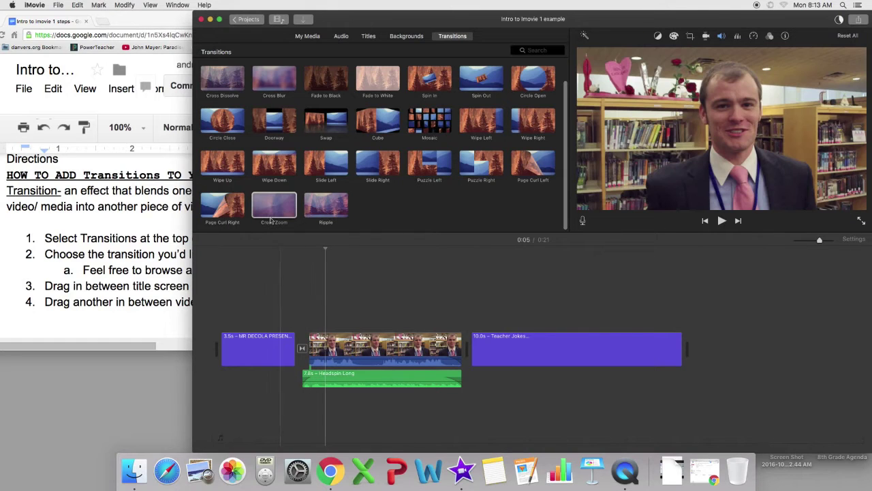
click(273, 205)
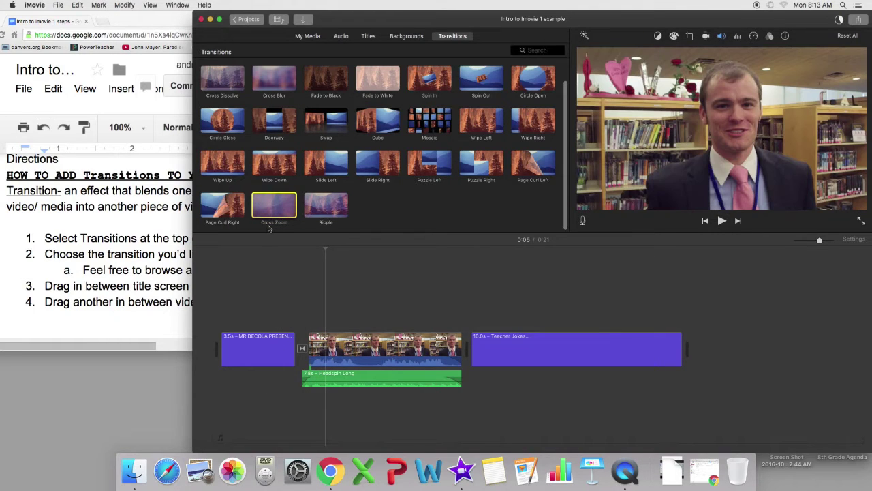
drag(276, 208, 302, 348)
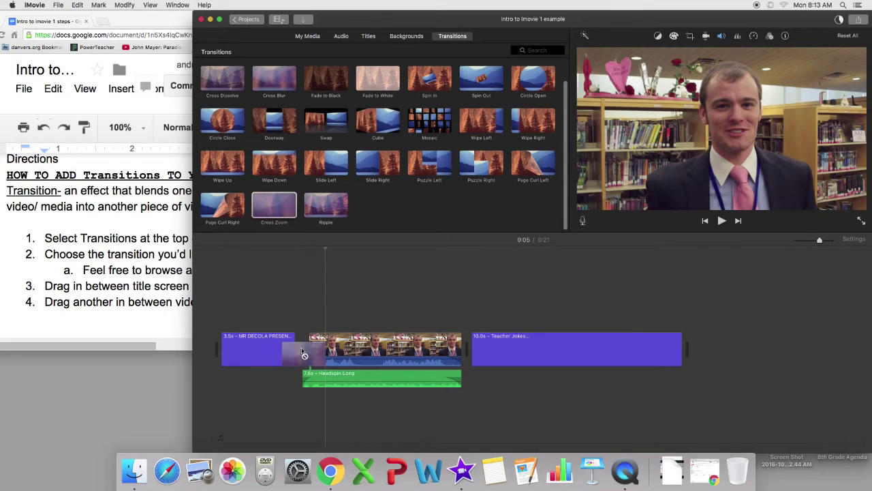
click(286, 320)
key(space)
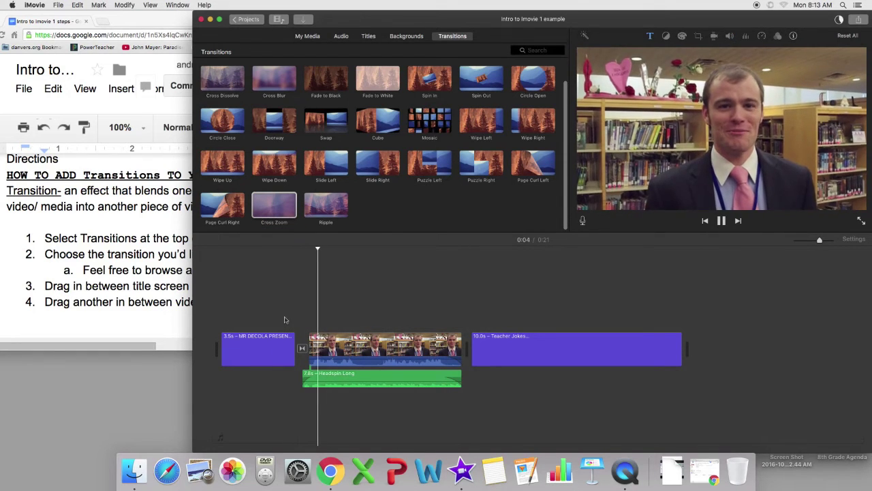
Replay the Cross Zoom between the title and video clips, starting near the end of the title clip.
key(space)
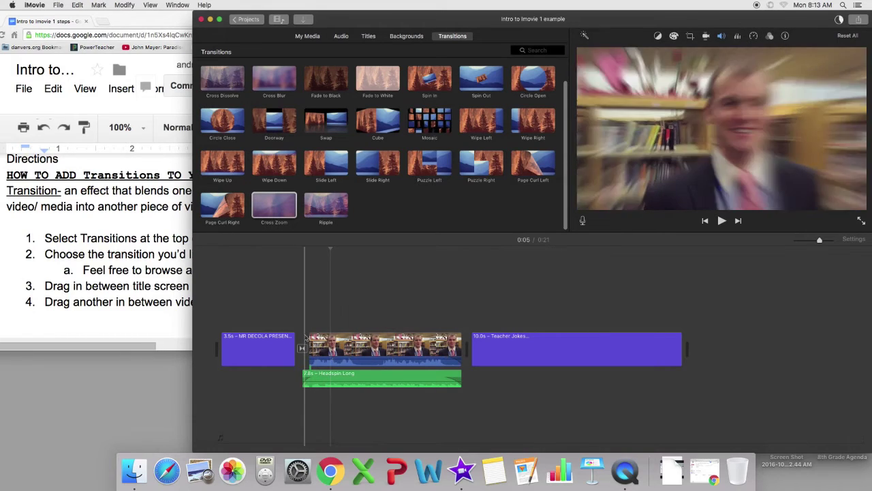
click(293, 325)
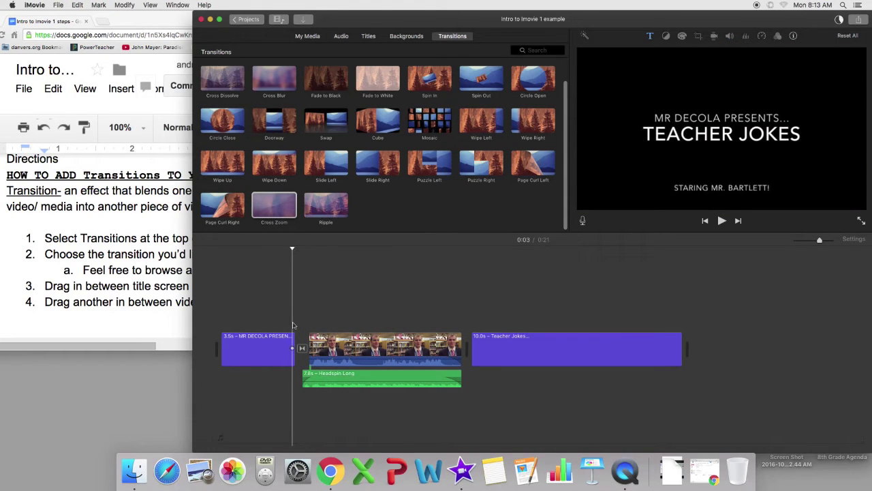
key(space)
key(space)
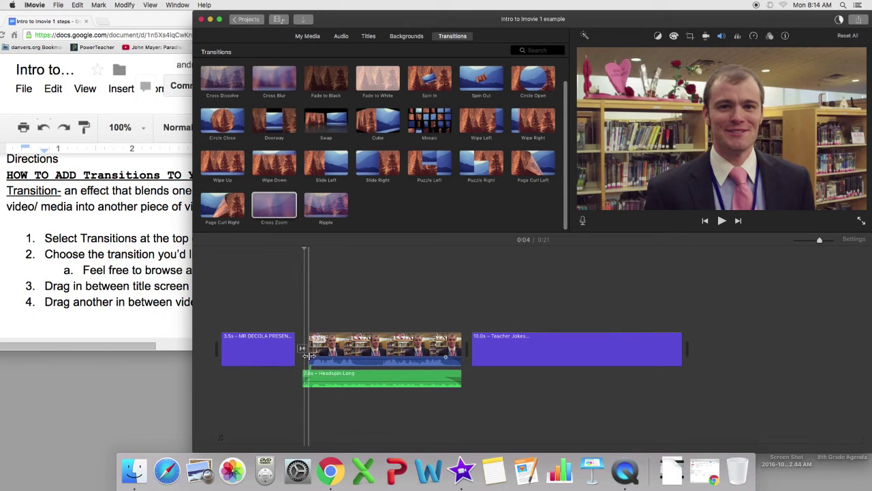
Trim the start of the video clip in small amounts down to 6.8 s, playing the Cross Zoom to check the cut.
click(338, 349)
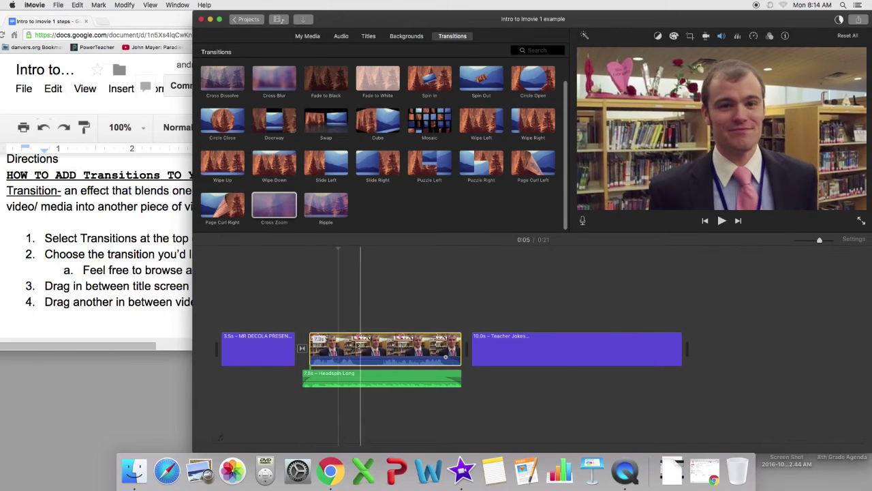
drag(309, 340, 306, 338)
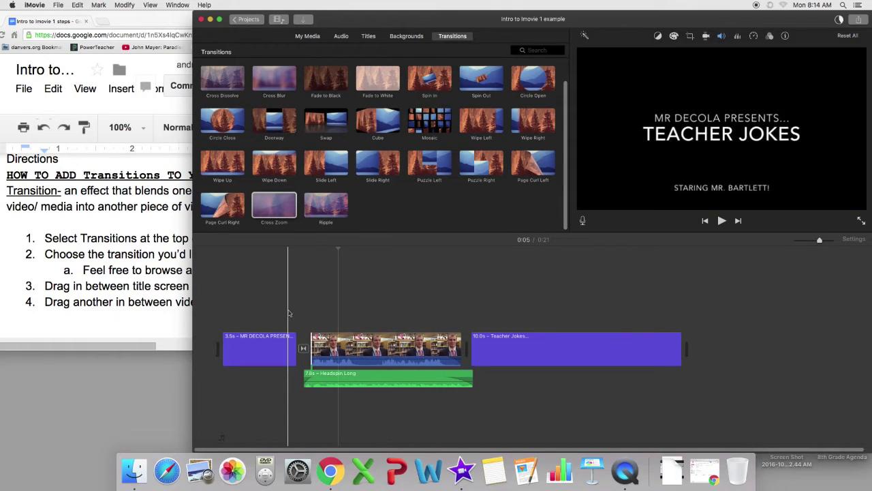
key(space)
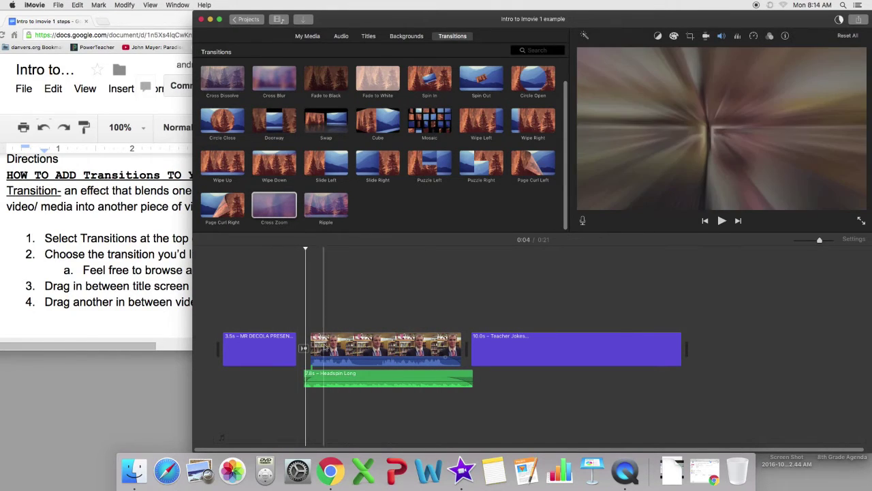
drag(312, 345, 310, 345)
key(space)
key(space)
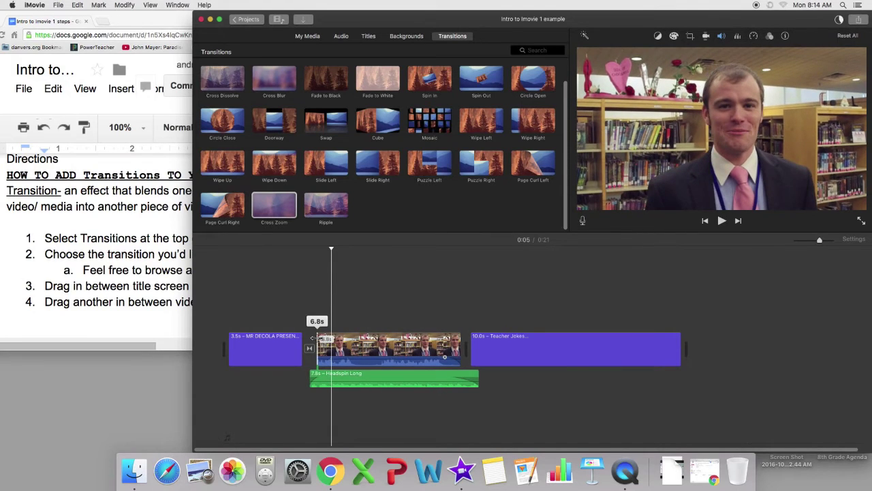
key(space)
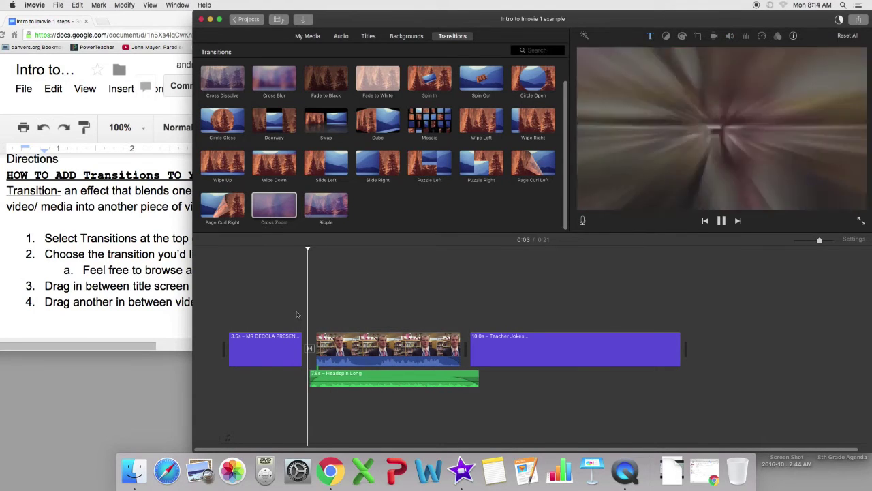
key(space)
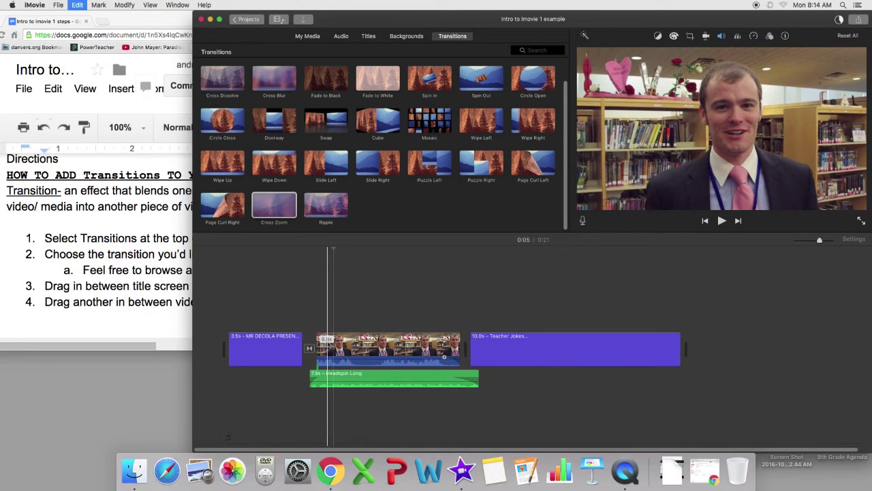
Undo the last trim, trim the start of the video clip again slightly and replay the Cross Zoom into it.
key(space)
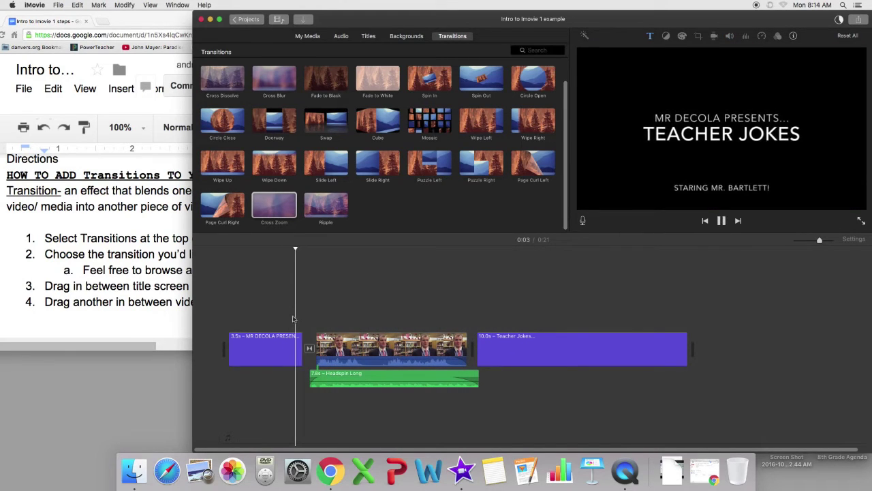
key(space)
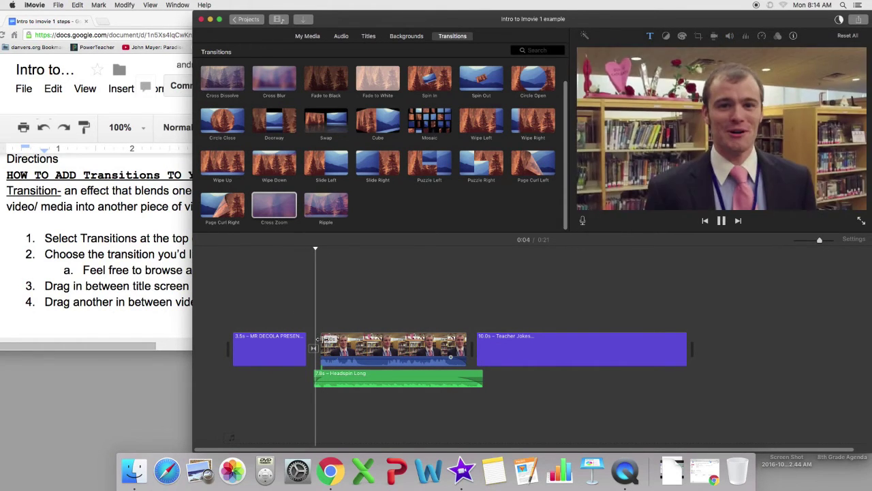
click(320, 338)
click(302, 313)
key(space)
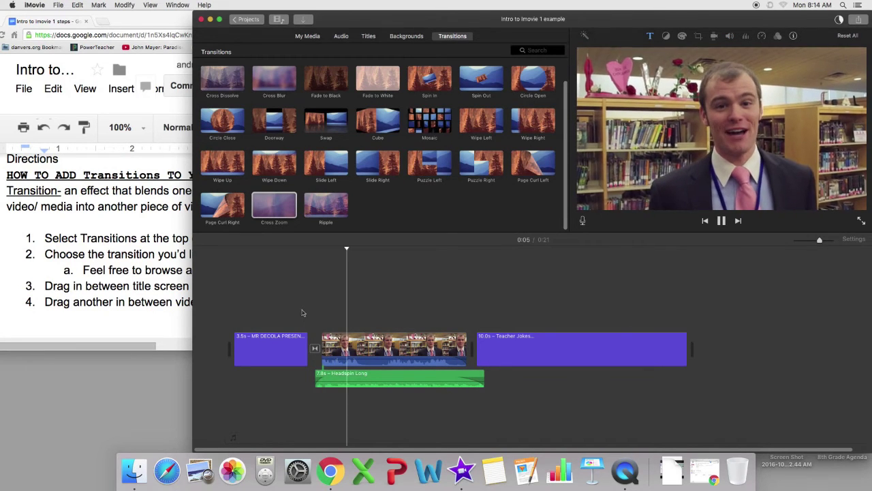
Highlight the fourth direction in Google Docs and, in iMovie, insert and play Fade to Black between the video and credits clips.
click(95, 306)
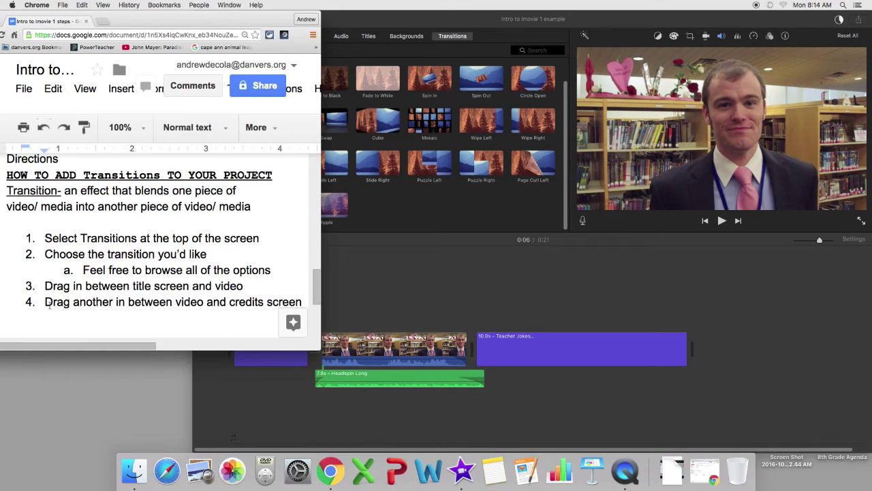
drag(45, 302, 273, 302)
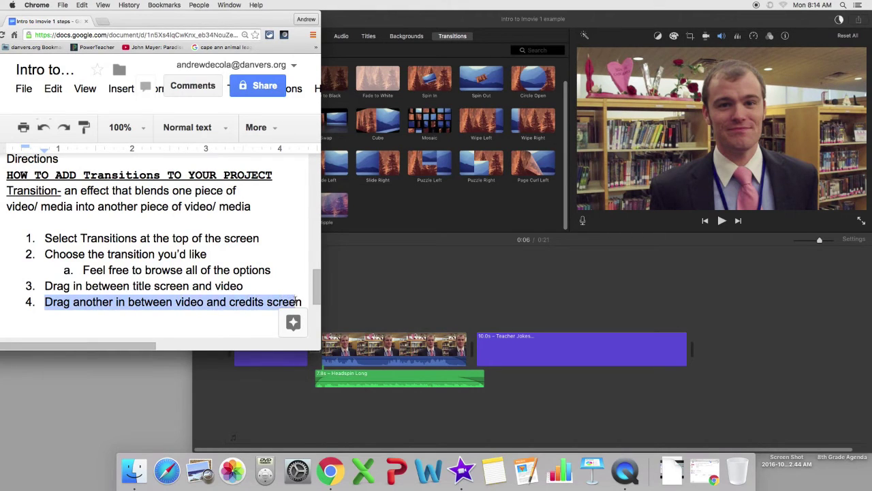
click(379, 292)
drag(326, 79, 464, 344)
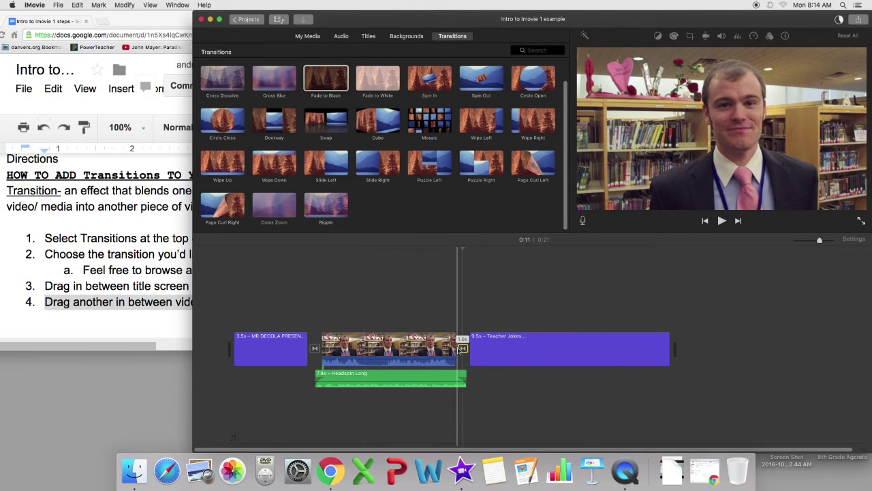
key(space)
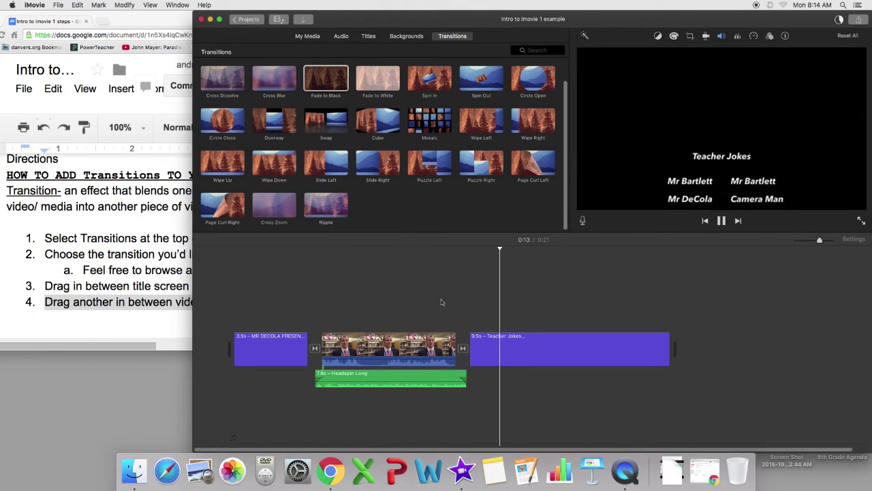
key(space)
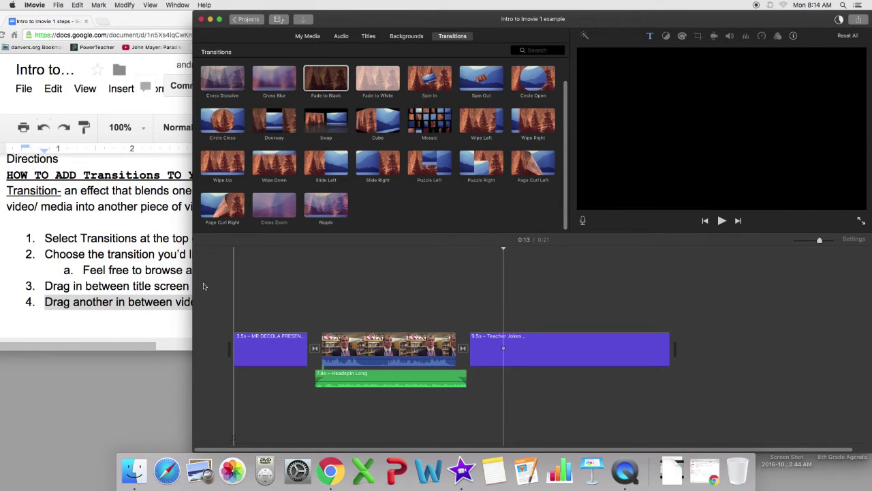
Add a fifth direction, "Adjust length of Transitions", to the numbered list in Google Docs.
click(131, 311)
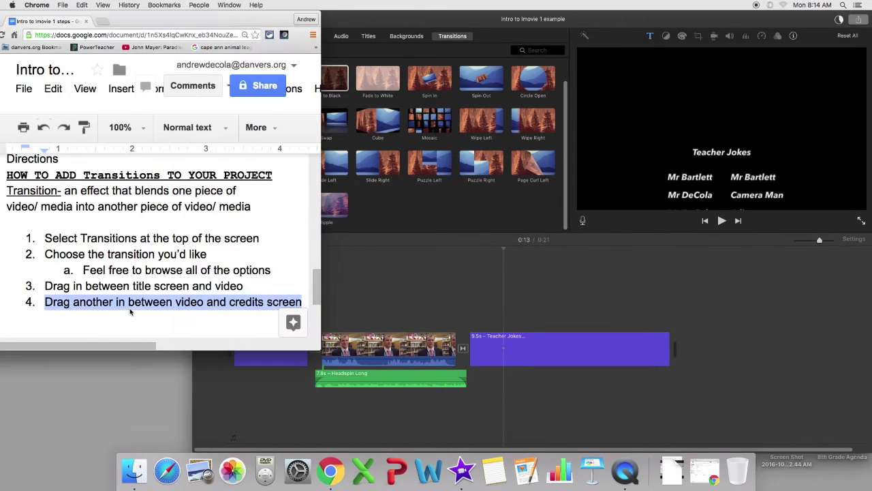
click(307, 301)
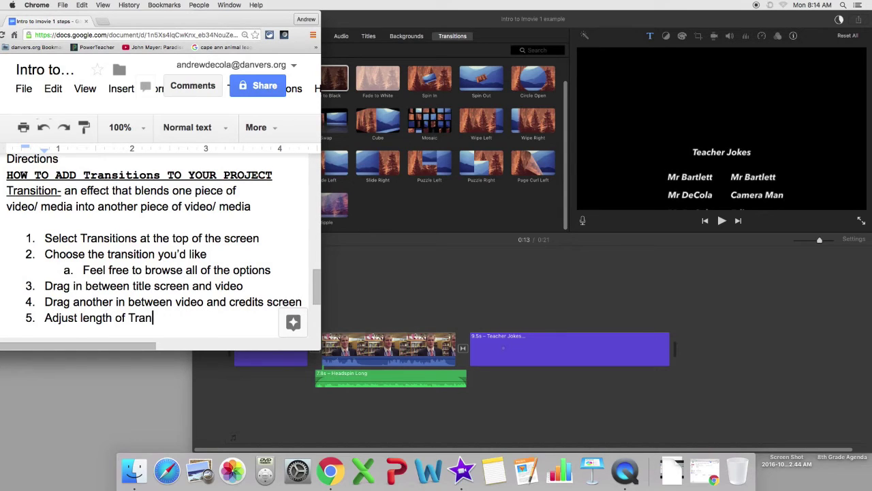
Switch to iMovie and set the duration of the Cross Zoom between the title and video clips to 0.5 s.
click(404, 286)
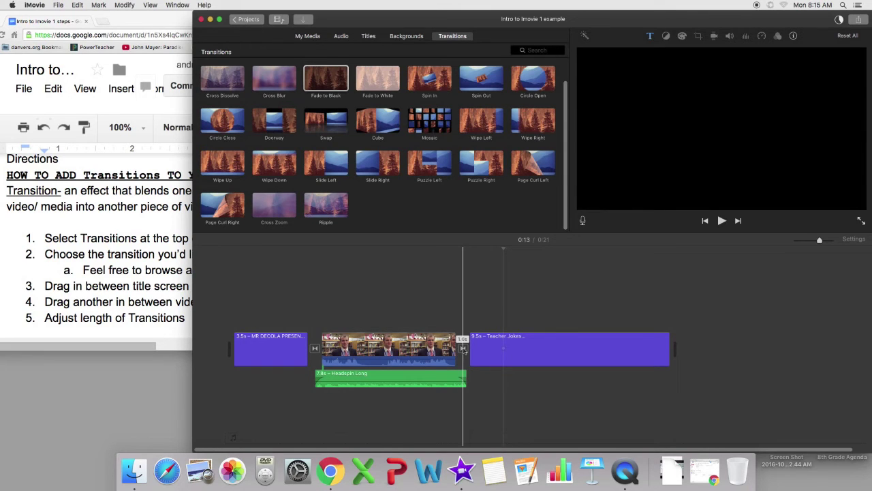
double_click(314, 348)
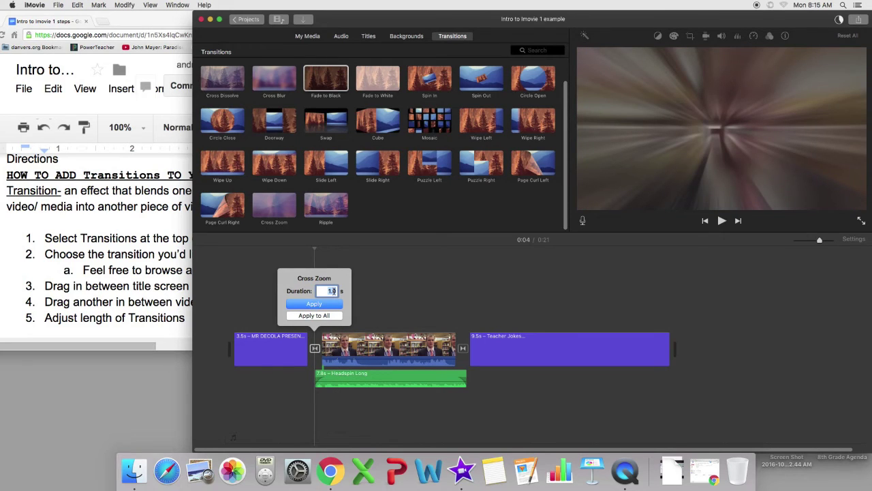
text(0.5)
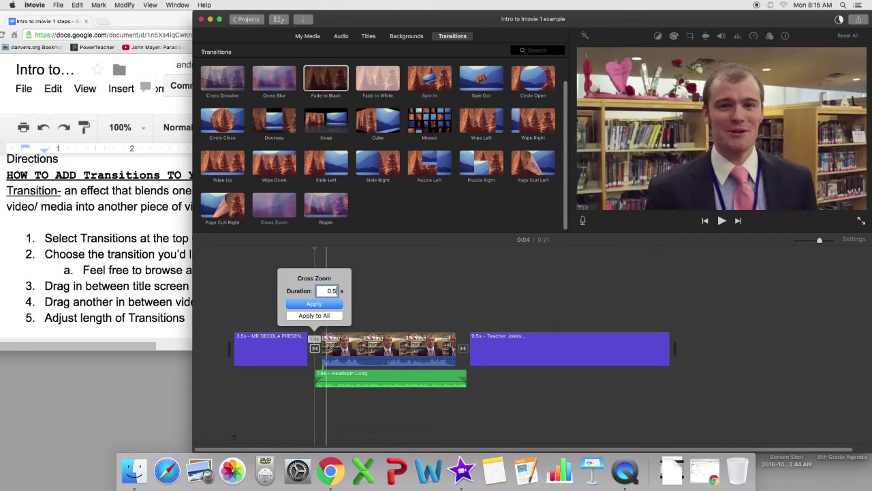
click(318, 305)
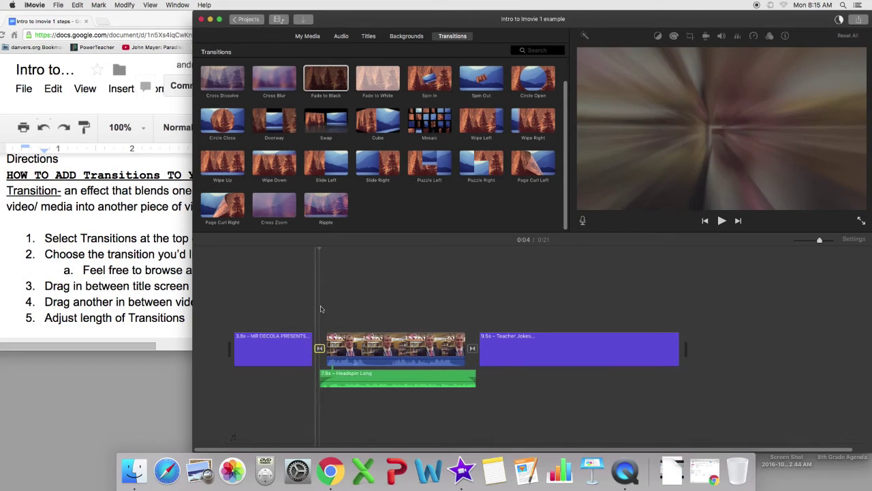
Set the duration of the Fade to Black between the video and credits clips to 0.5 s.
click(474, 348)
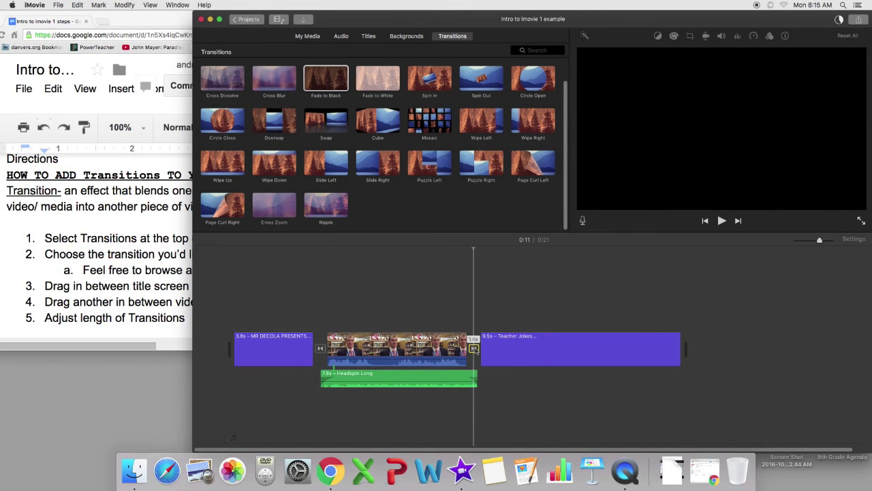
double_click(475, 349)
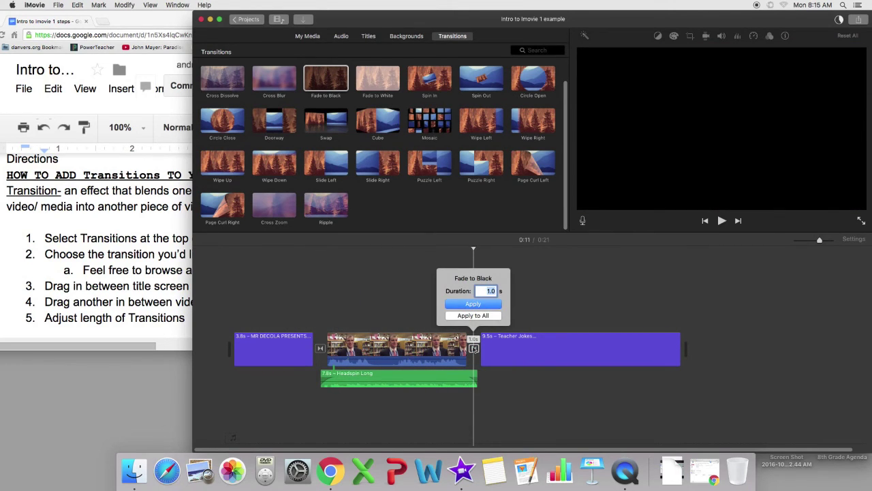
text(0.5)
click(493, 304)
Play the project from the title clip through both transitions into the credits, and return to the directions in Google Docs.
click(296, 312)
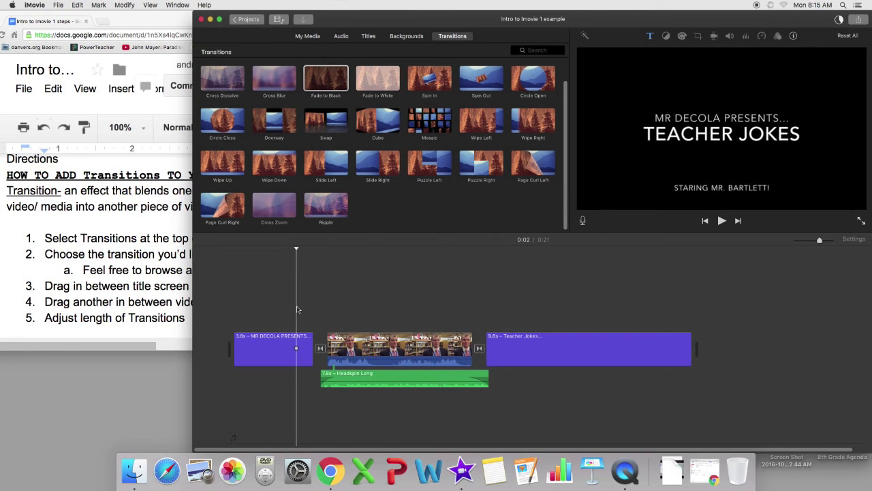
key(space)
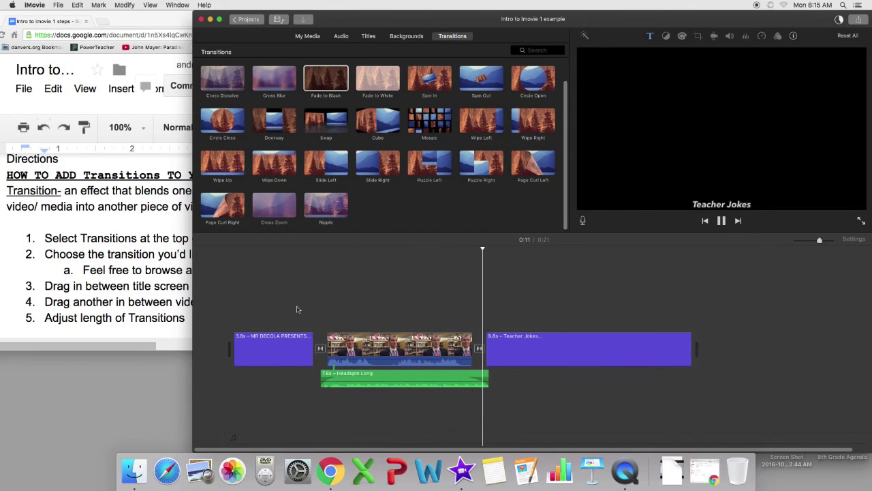
key(space)
click(232, 292)
click(164, 300)
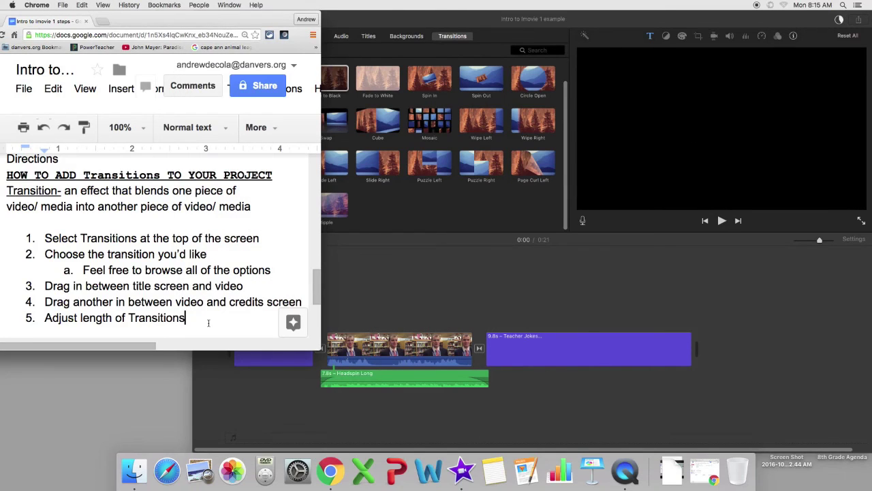